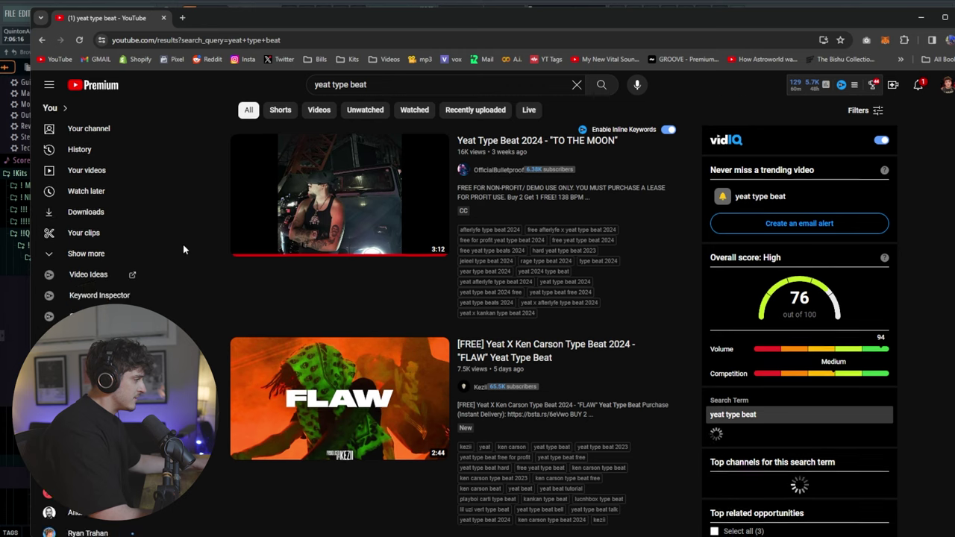
pyautogui.click(239, 18)
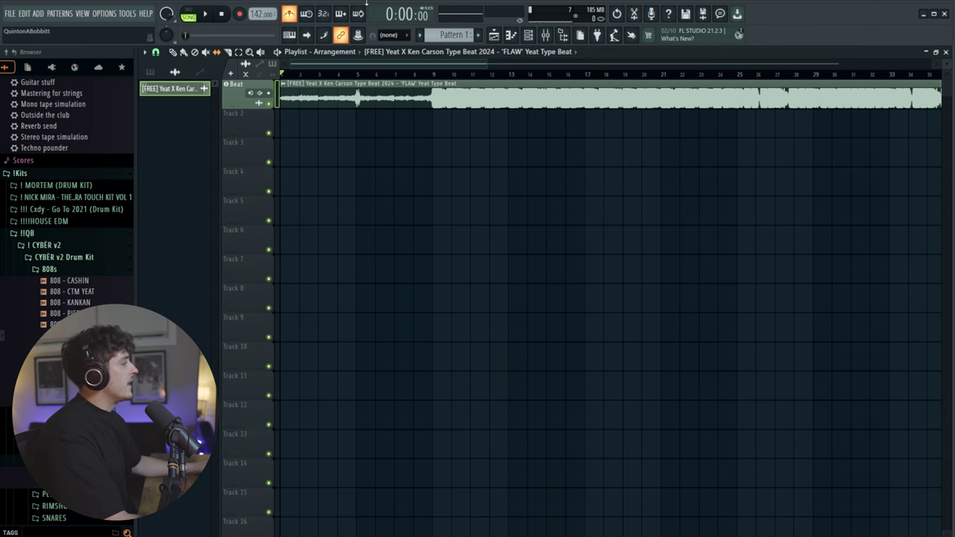
pyautogui.click(543, 39)
pyautogui.press('F9')
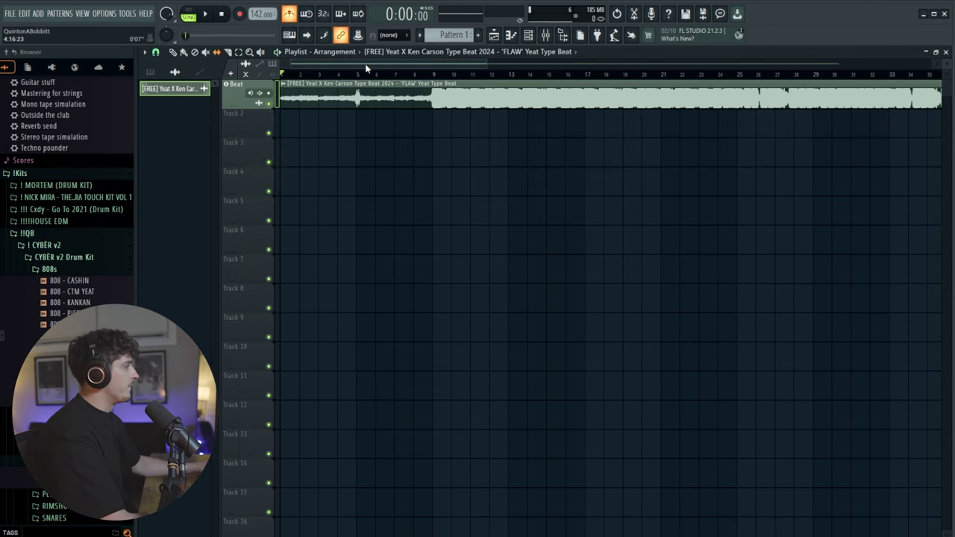
pyautogui.click(546, 37)
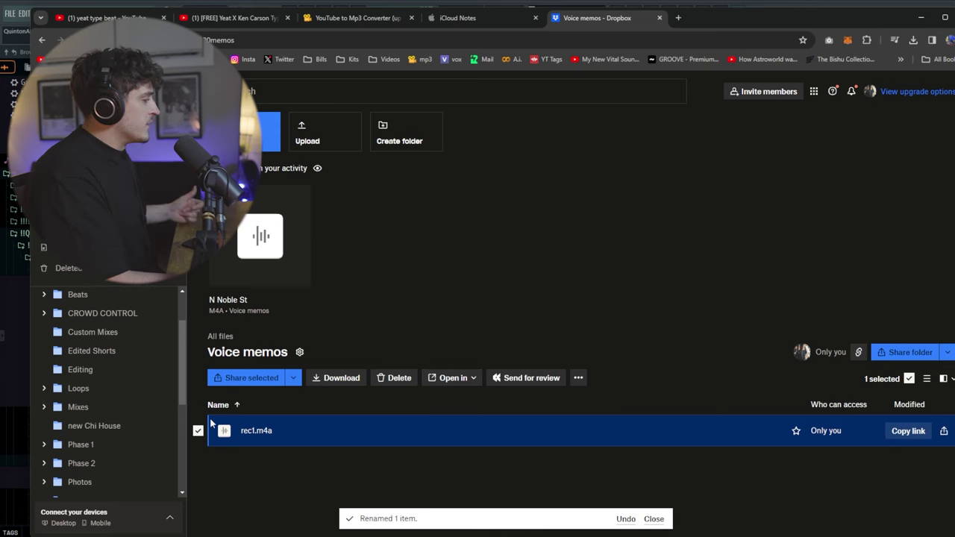
# Step: Preview the rec1.m4a voice memo in the Dropbox Voice memos folder, play it back and close the preview
pyautogui.doubleClick(308, 424)
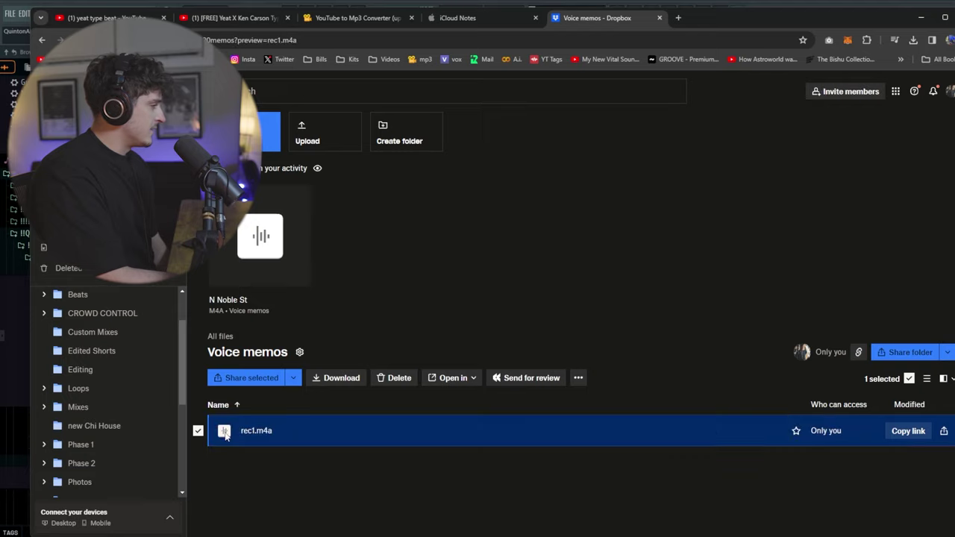
pyautogui.click(88, 458)
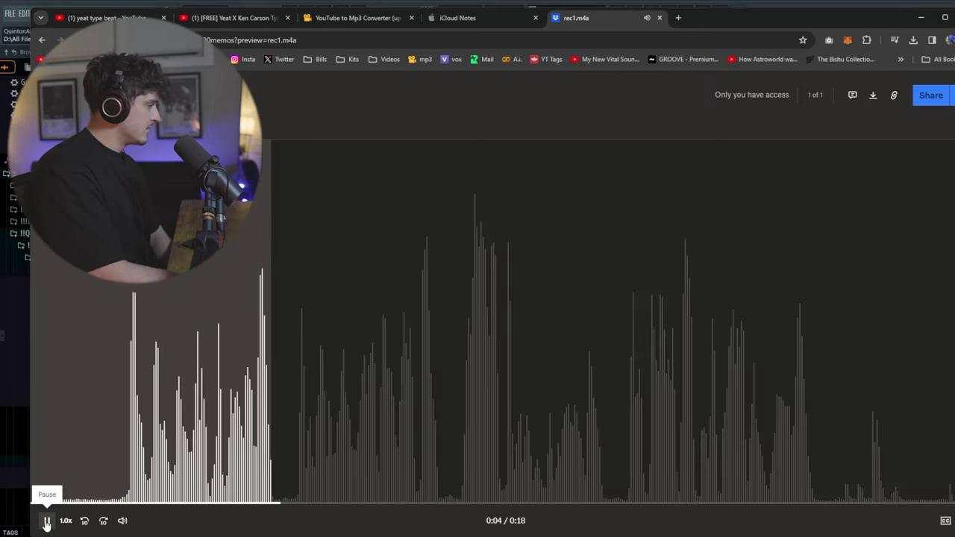
pyautogui.press('Escape')
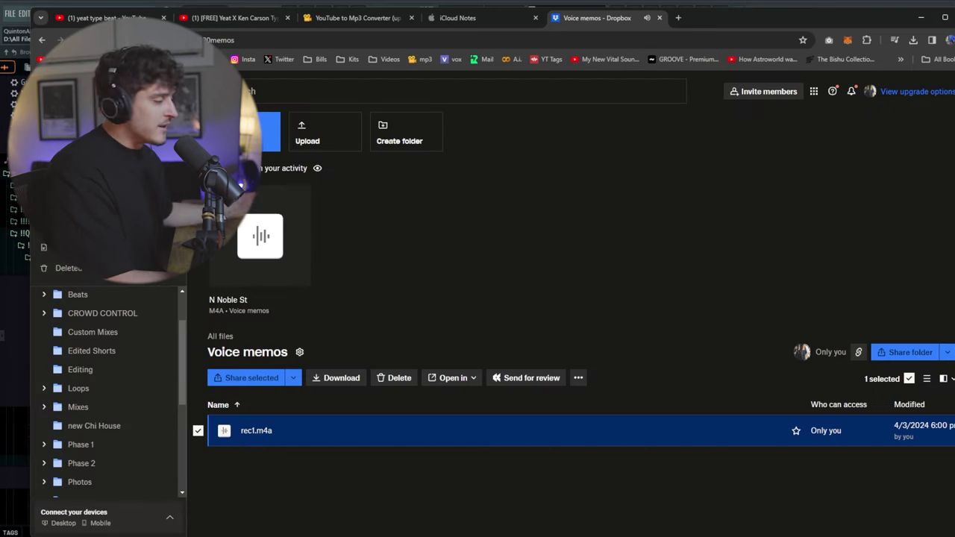
pyautogui.click(953, 430)
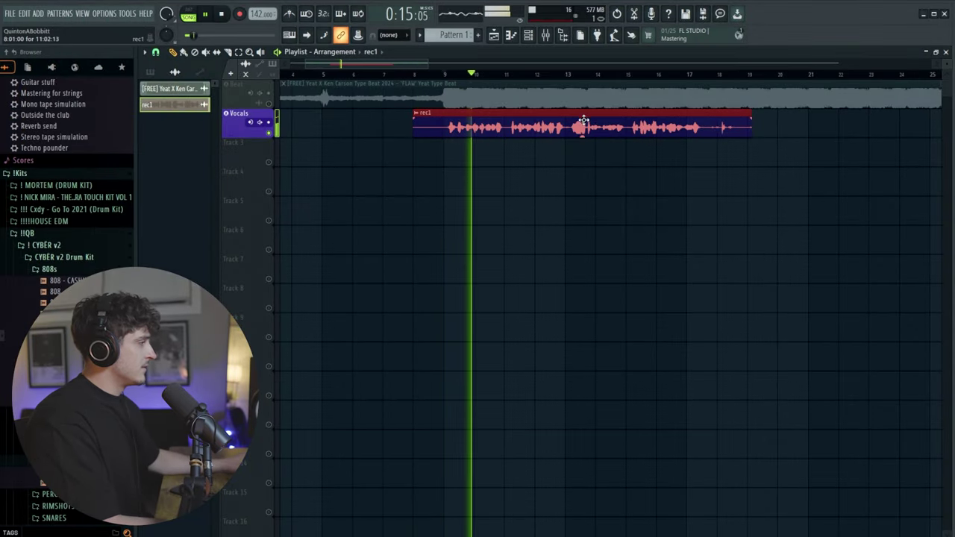
# Step: Turn on the metronome and shift the rec1 clip slightly earlier so its first word lands on bar 9
pyautogui.press('space')
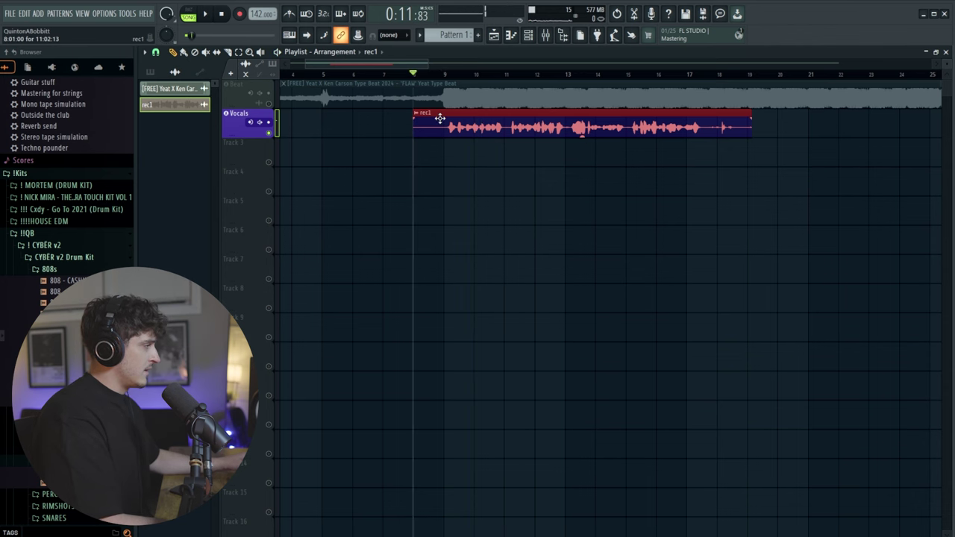
pyautogui.scroll(3, 417, 135)
pyautogui.press('space')
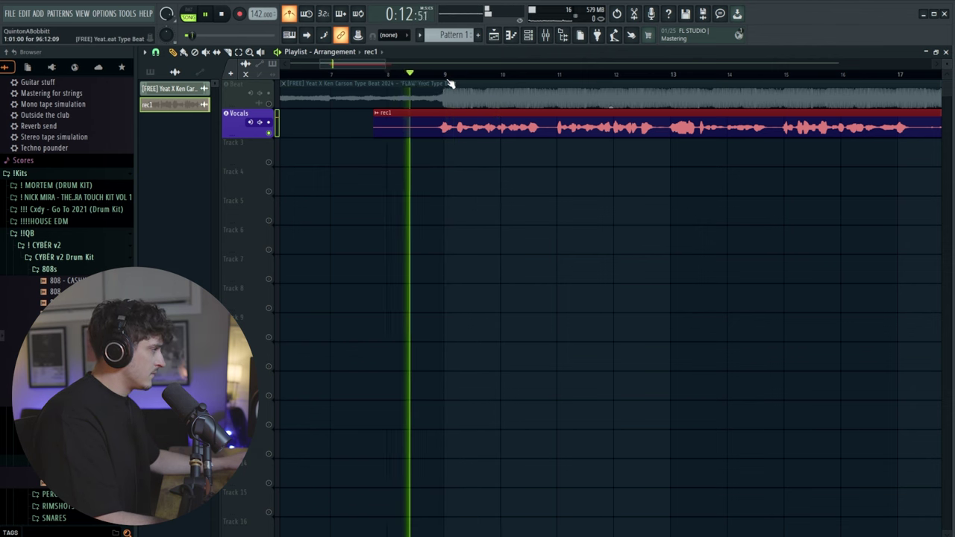
pyautogui.scroll(3, 446, 125)
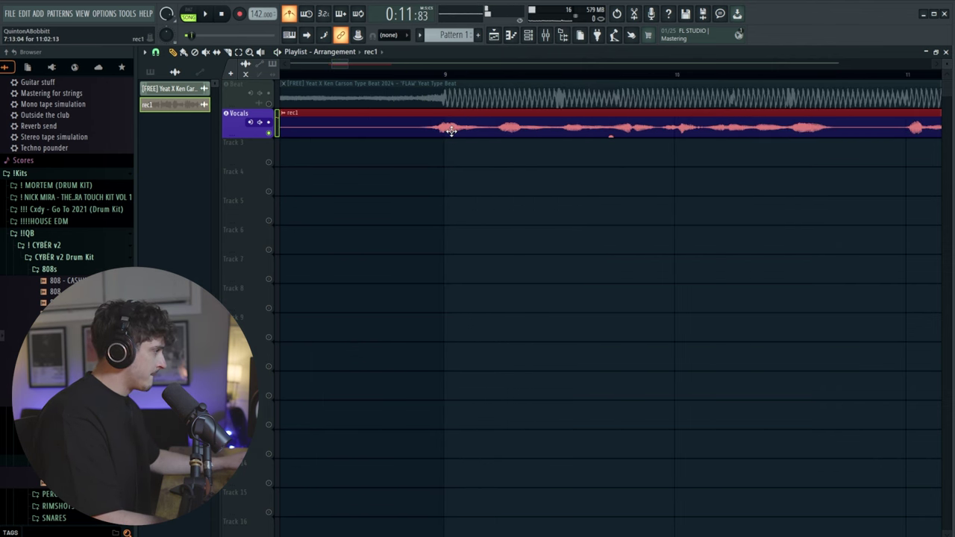
pyautogui.scroll(-4, 437, 76)
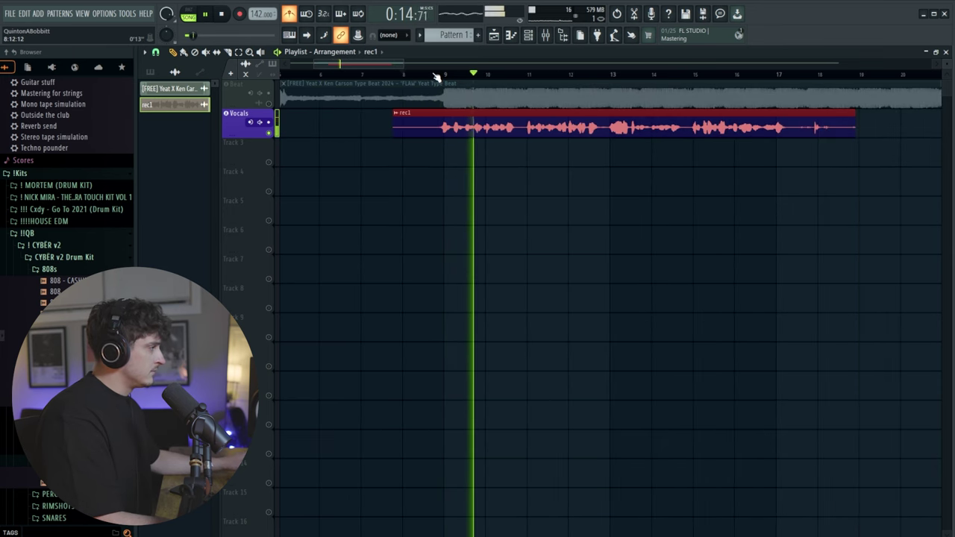
pyautogui.press('space')
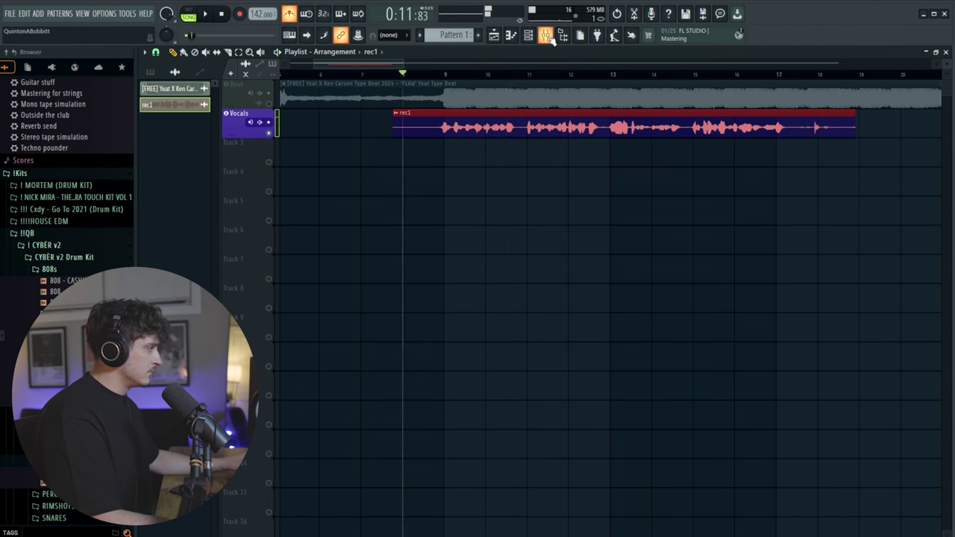
# Step: Examine the Auto-Tune Pro, Fresh Air and DeEsser settings on the Vocals mixer track
pyautogui.click(545, 35)
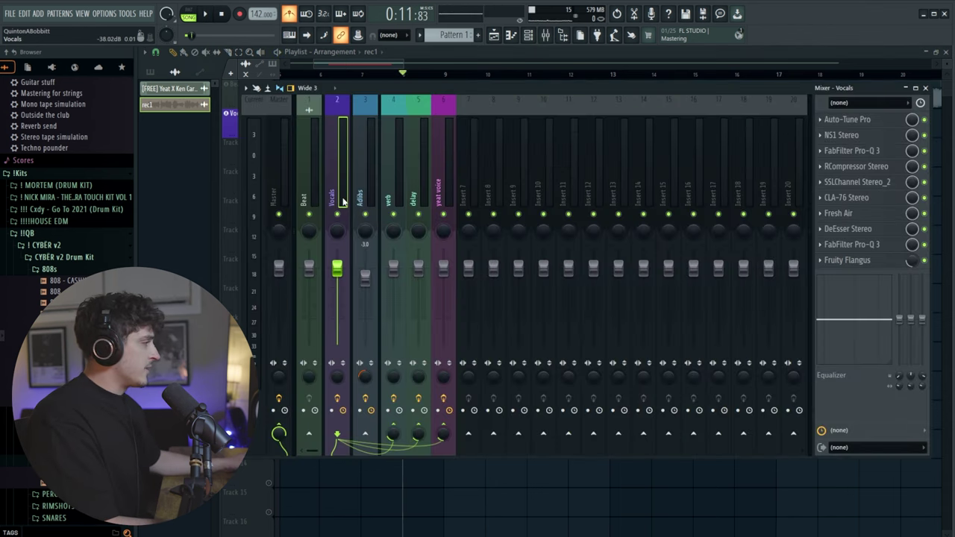
pyautogui.click(848, 121)
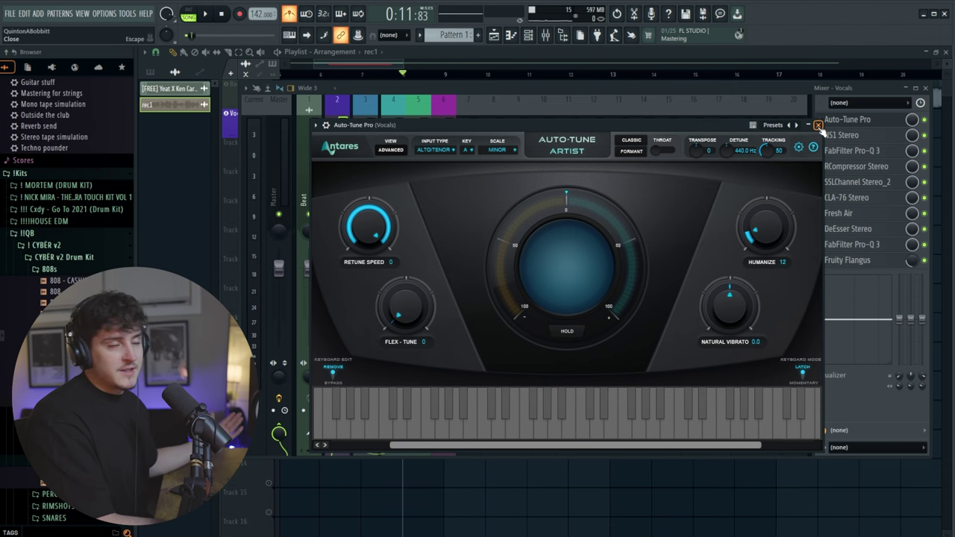
pyautogui.click(818, 125)
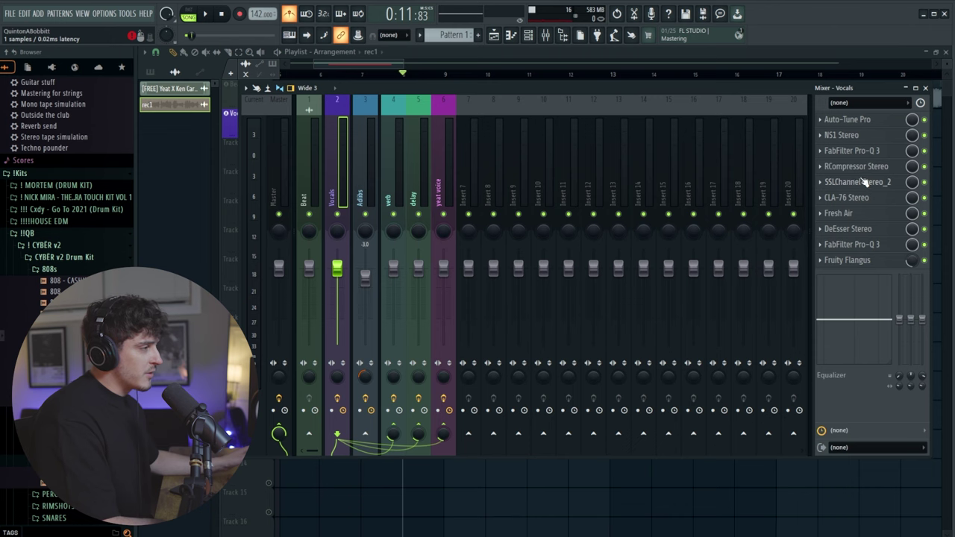
pyautogui.click(862, 214)
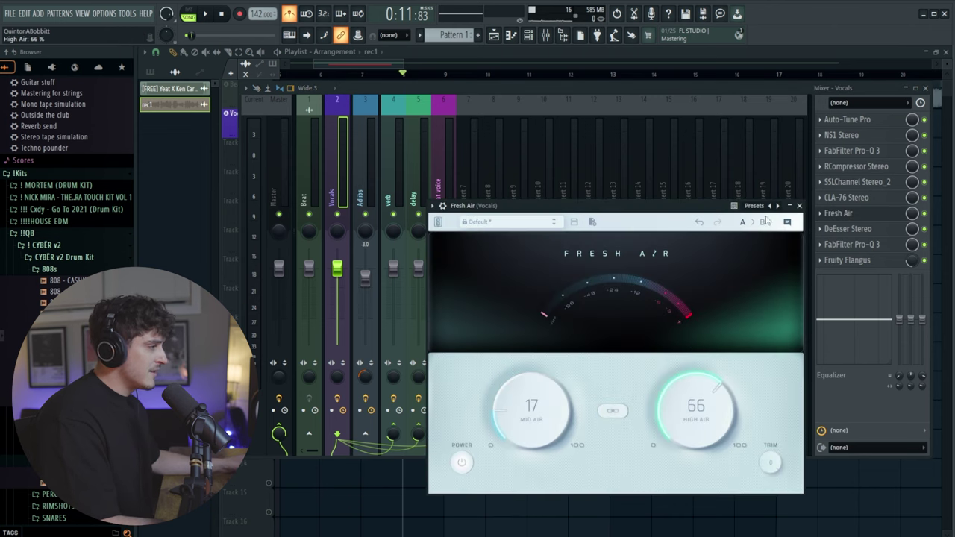
pyautogui.click(799, 207)
pyautogui.click(847, 228)
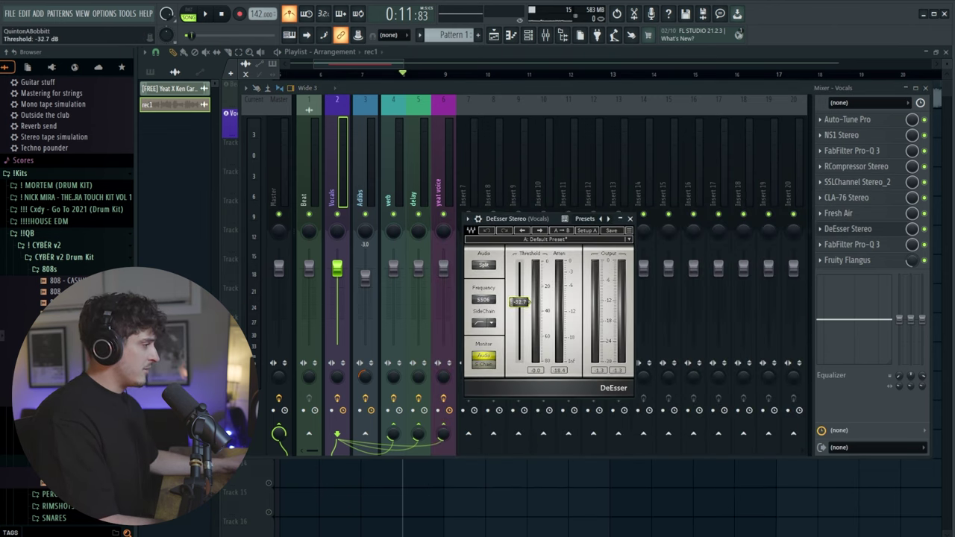
pyautogui.click(630, 218)
# Step: Raise the NS1 noise suppressor on the Vocals track to 59.3
pyautogui.click(841, 135)
pyautogui.moveTo(418, 322); pyautogui.dragTo(419, 279)
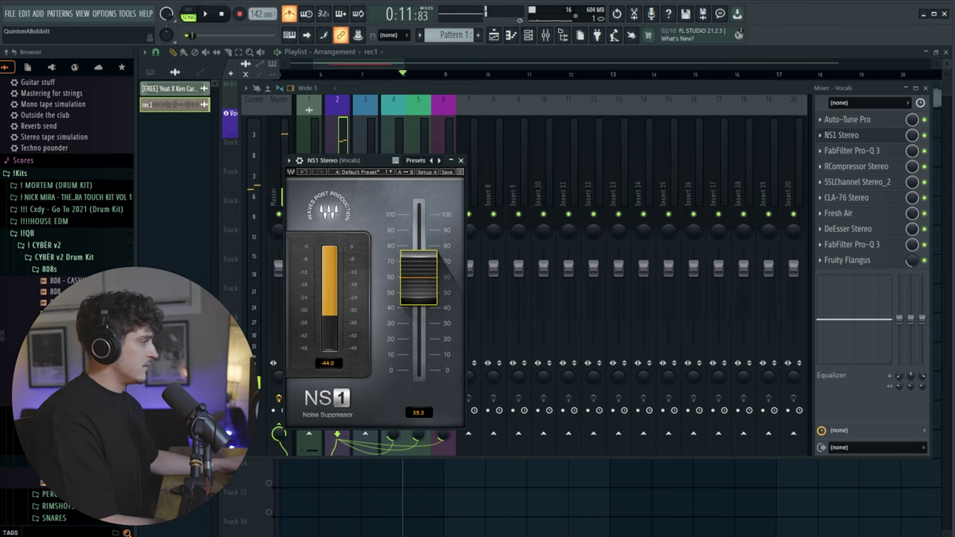
pyautogui.click(461, 162)
# Step: Trim the silent start of the rec1 clip to just before bar 9 and bring the muted Beat track back in
pyautogui.press('F9')
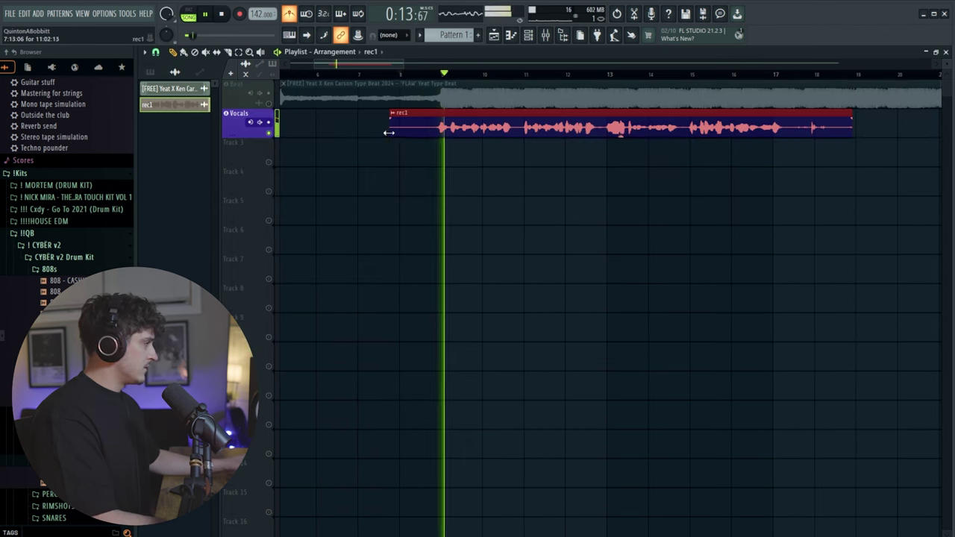
pyautogui.press('space')
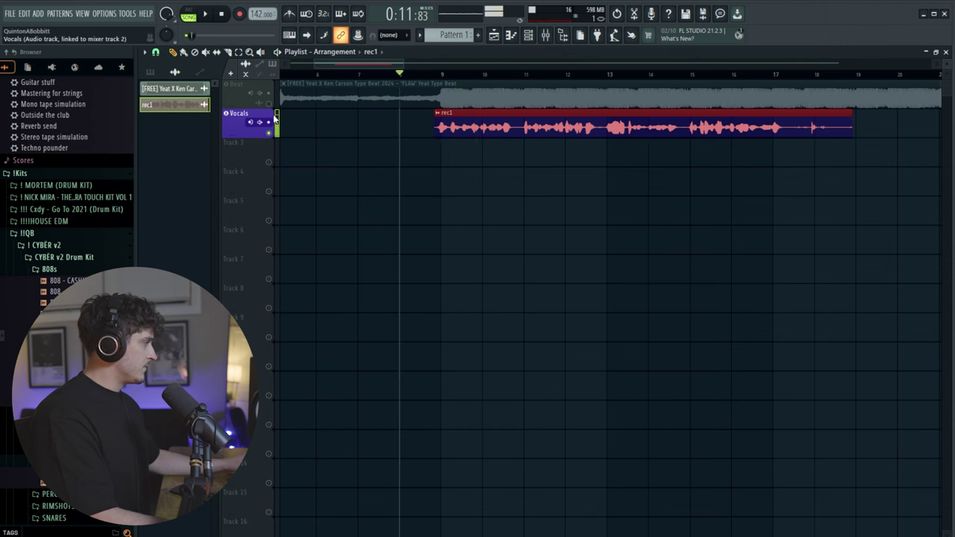
pyautogui.click(269, 104)
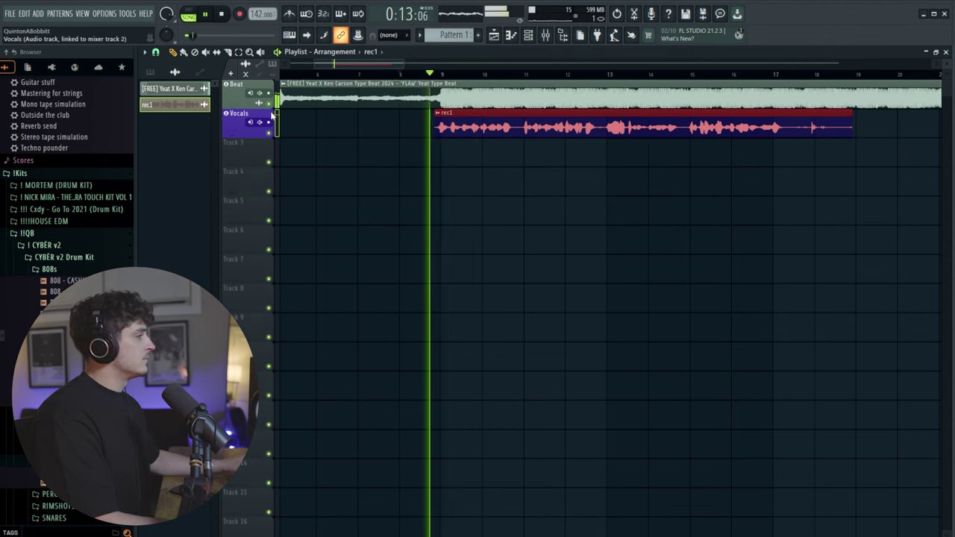
# Step: Play the vocal against the beat to check its timing, and set the rec1 clip's gain to 0.8 dB
pyautogui.scroll(1, 485, 78)
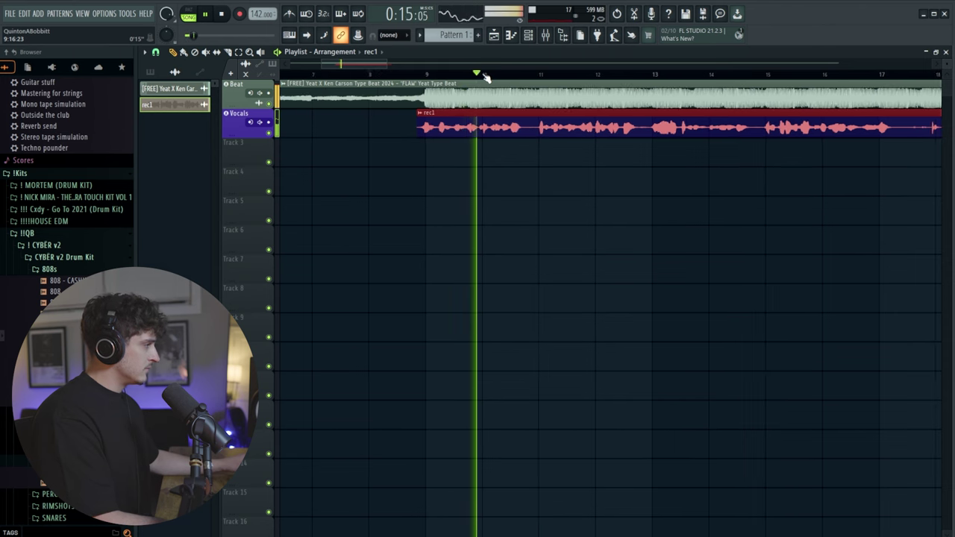
pyautogui.press('space')
pyautogui.press('space')
pyautogui.scroll(2, 481, 79)
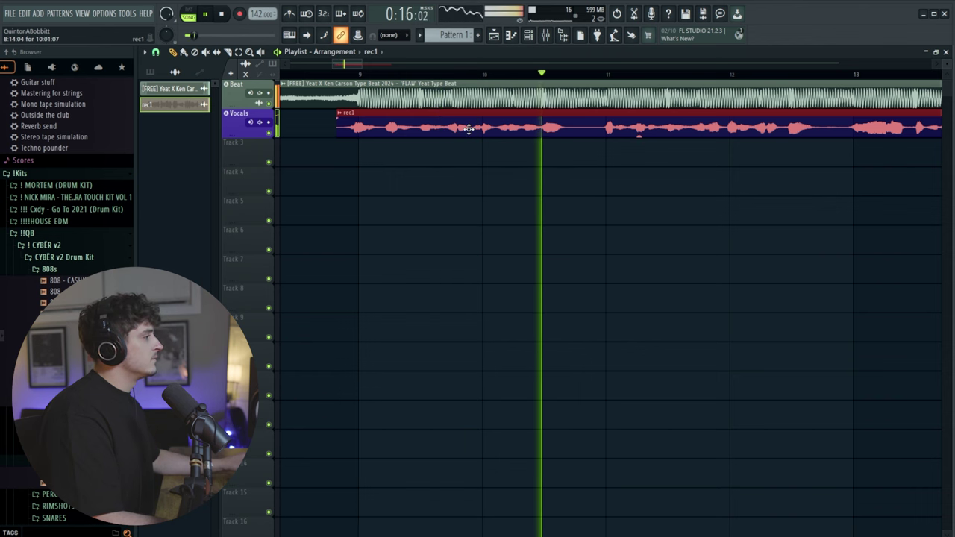
pyautogui.scroll(-3, 519, 71)
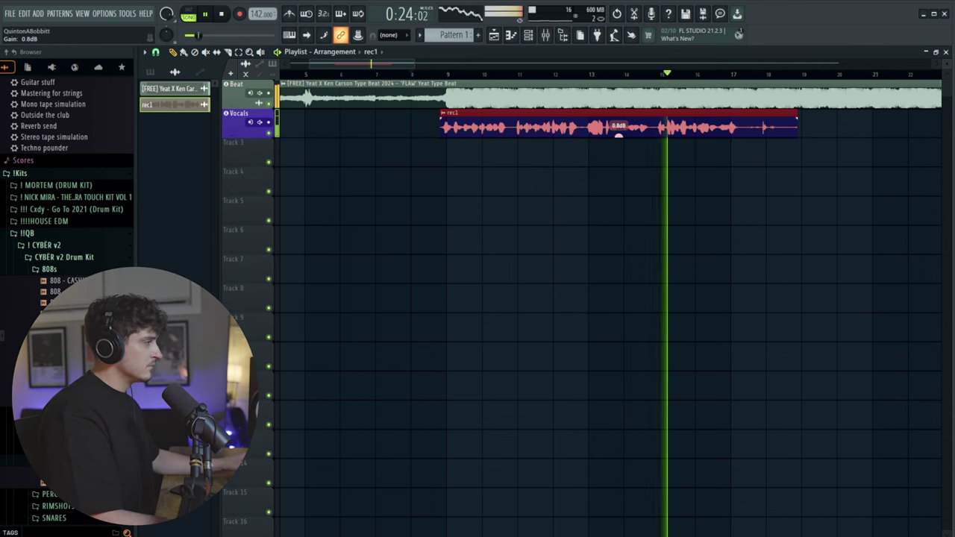
# Step: In the first Pro-Q 3 on Vocals, set the low cut to 102.30 Hz with more resonance and the low shelf to -3.78 dB at 315.61 Hz
pyautogui.press('F9')
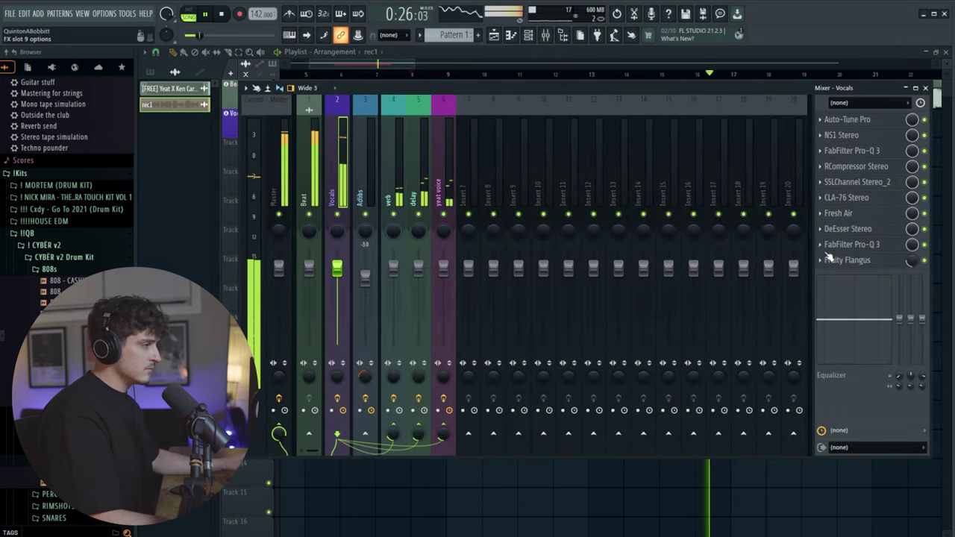
pyautogui.click(871, 154)
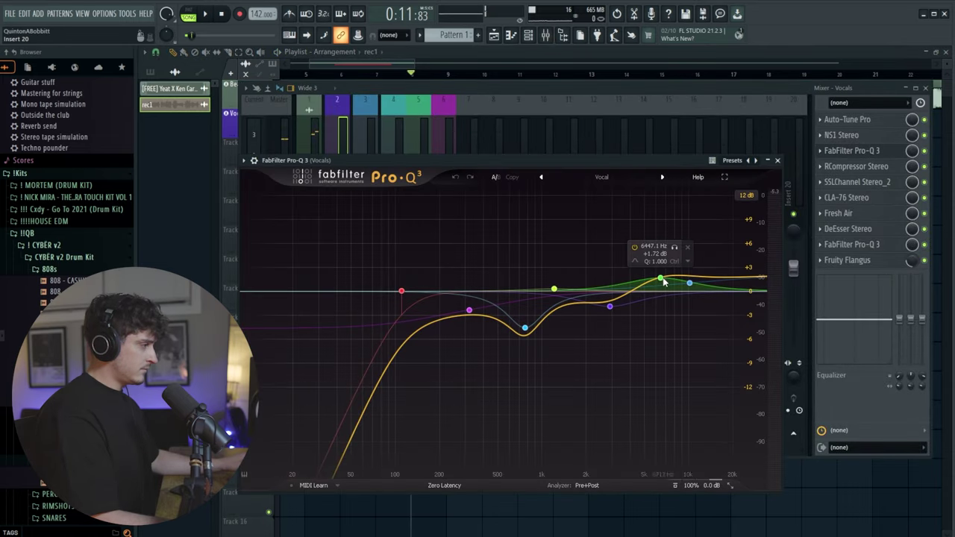
pyautogui.moveTo(401, 290); pyautogui.dragTo(396, 270)
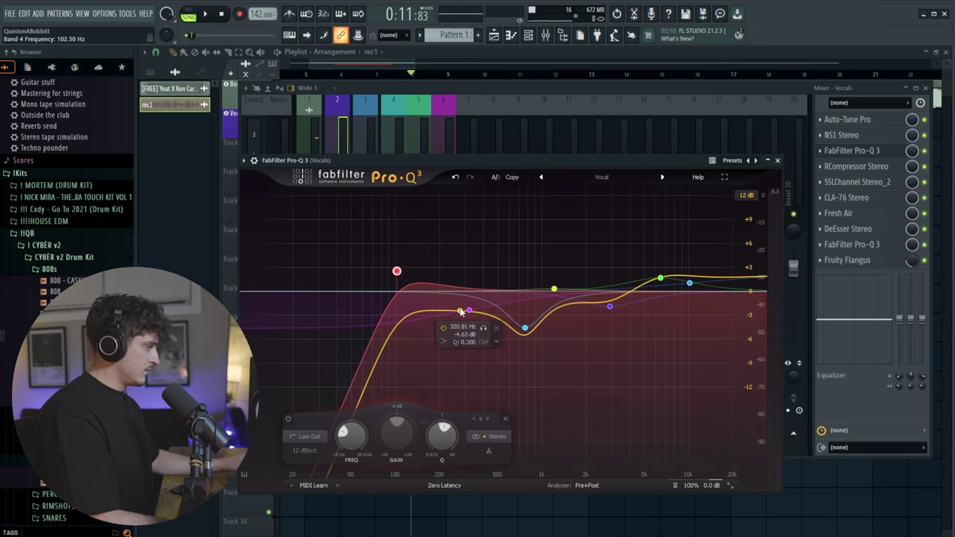
pyautogui.moveTo(468, 310); pyautogui.dragTo(469, 307)
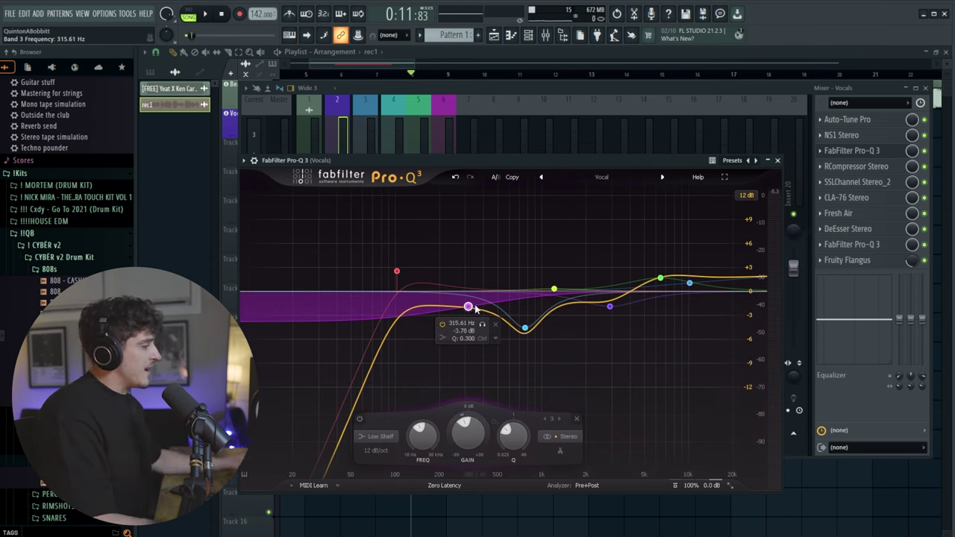
pyautogui.click(777, 160)
# Step: Boost the SSLChannel high-frequency gain on the Vocals track to 6.9 dB during playback
pyautogui.click(854, 182)
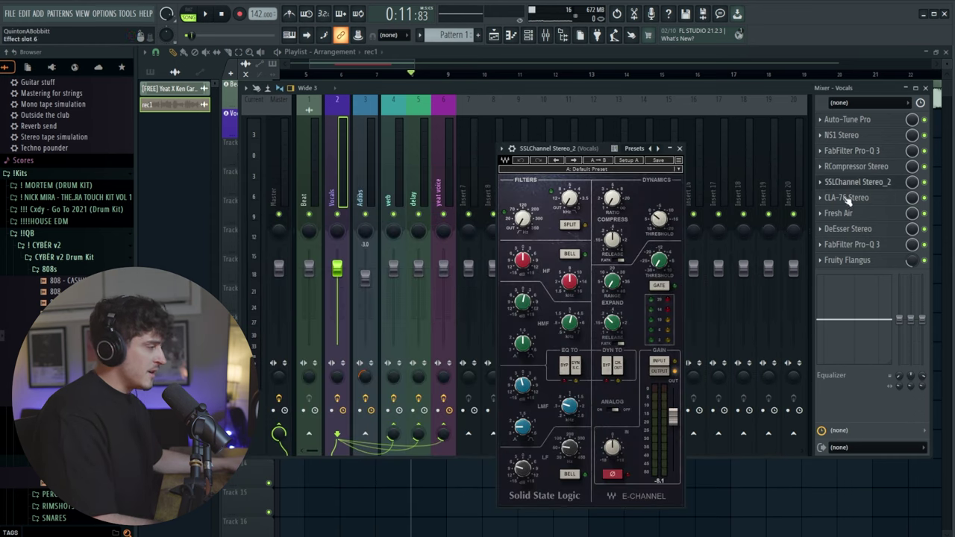
pyautogui.moveTo(567, 148); pyautogui.dragTo(574, 137)
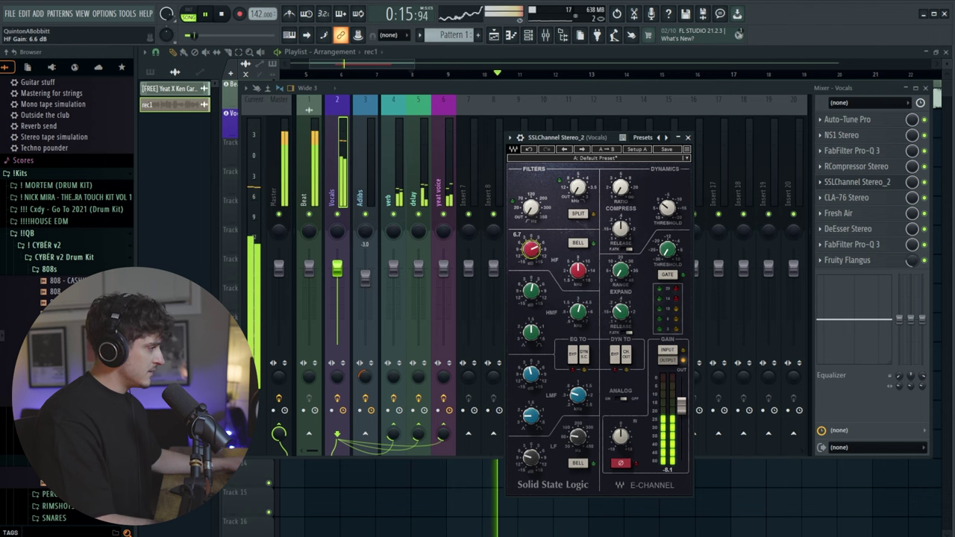
pyautogui.moveTo(531, 278); pyautogui.dragTo(530, 272)
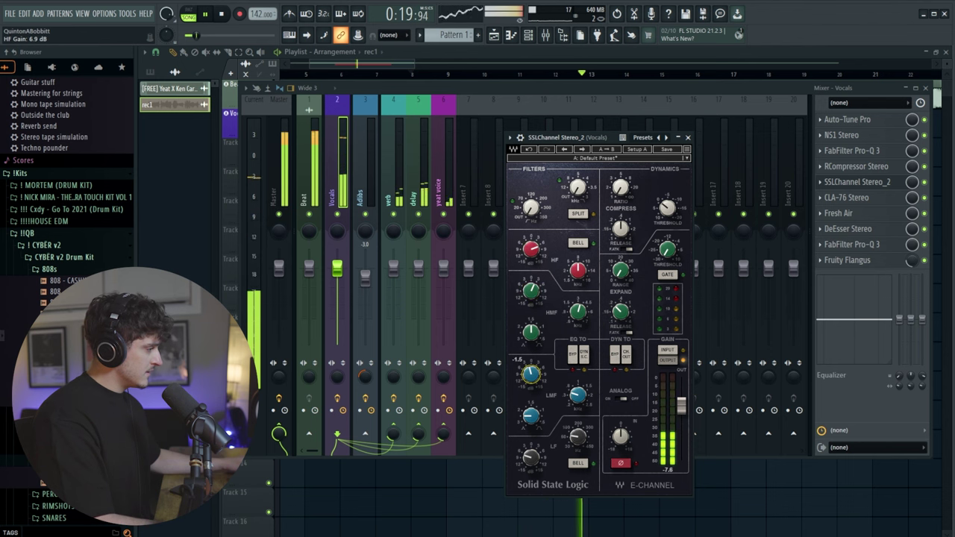
pyautogui.click(688, 139)
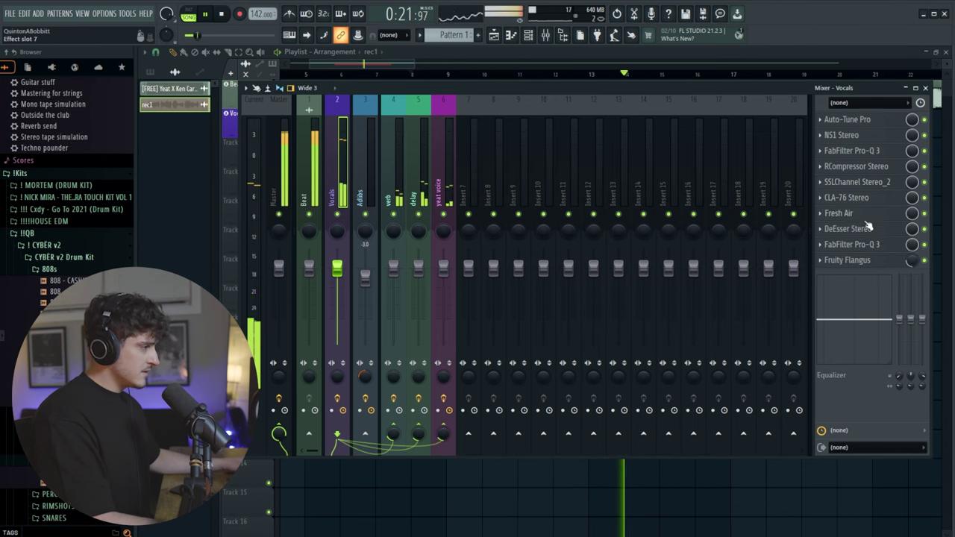
# Step: Check the CLA-76 compressor on Vocals, and set Fresh Air to Mid Air 38 and High Air 71
pyautogui.click(851, 197)
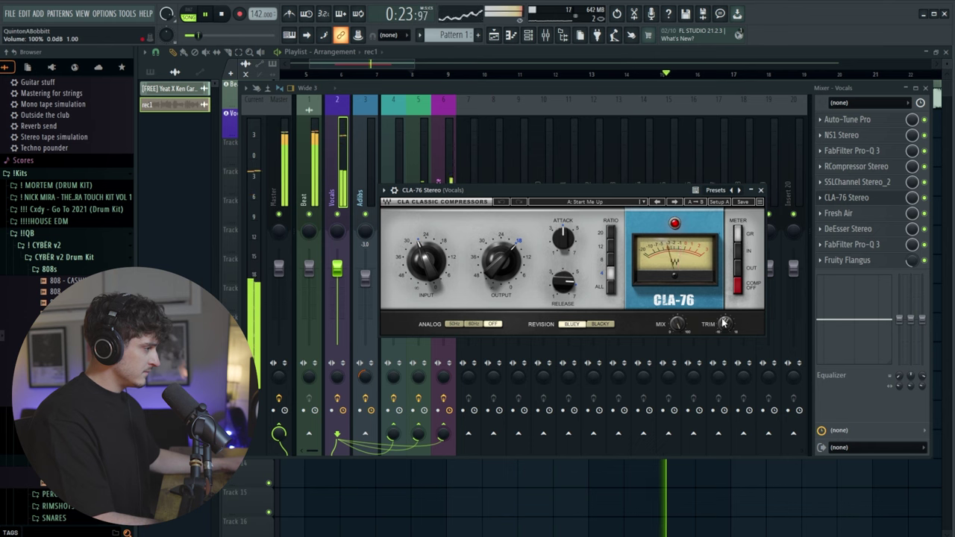
pyautogui.click(762, 191)
pyautogui.click(869, 215)
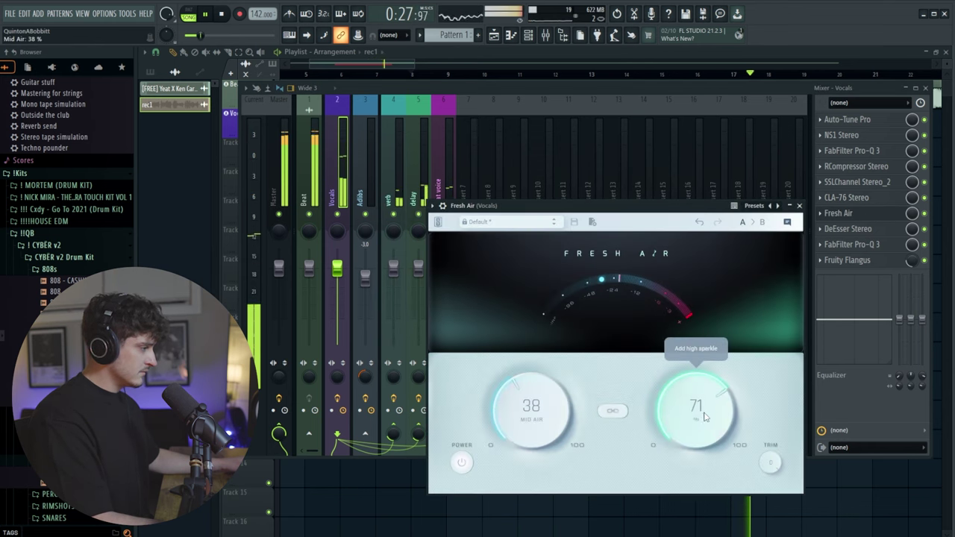
pyautogui.click(798, 206)
# Step: Set the Auto-Tune Pro input type on the Vocals track to Soprano
pyautogui.click(847, 119)
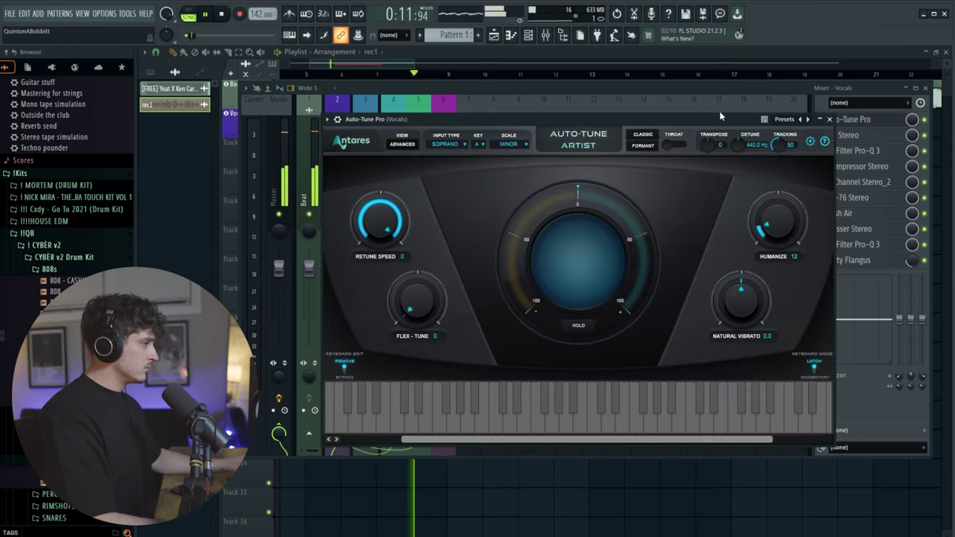
pyautogui.click(830, 119)
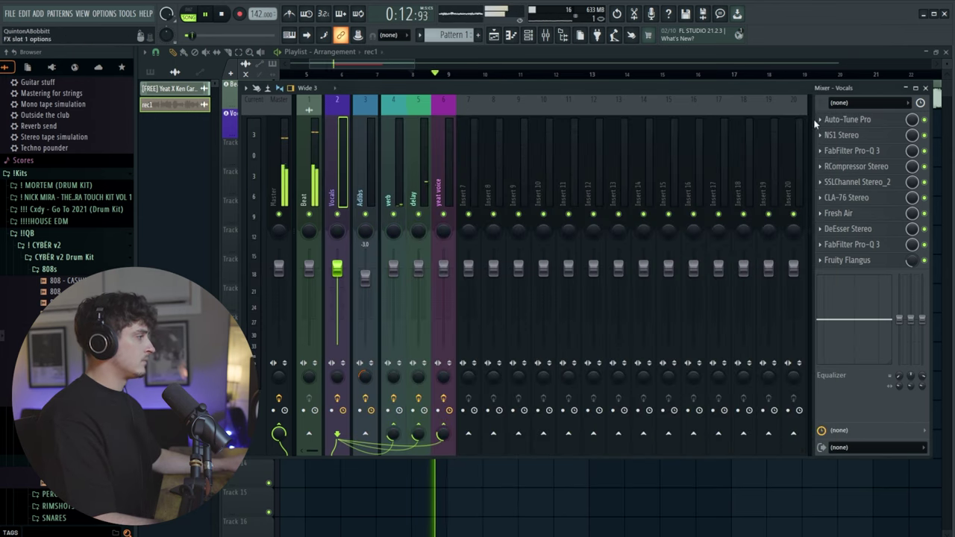
# Step: Trim the end of the rec1 clip to just after bar 17 and bring the mixer back up
pyautogui.click(346, 60)
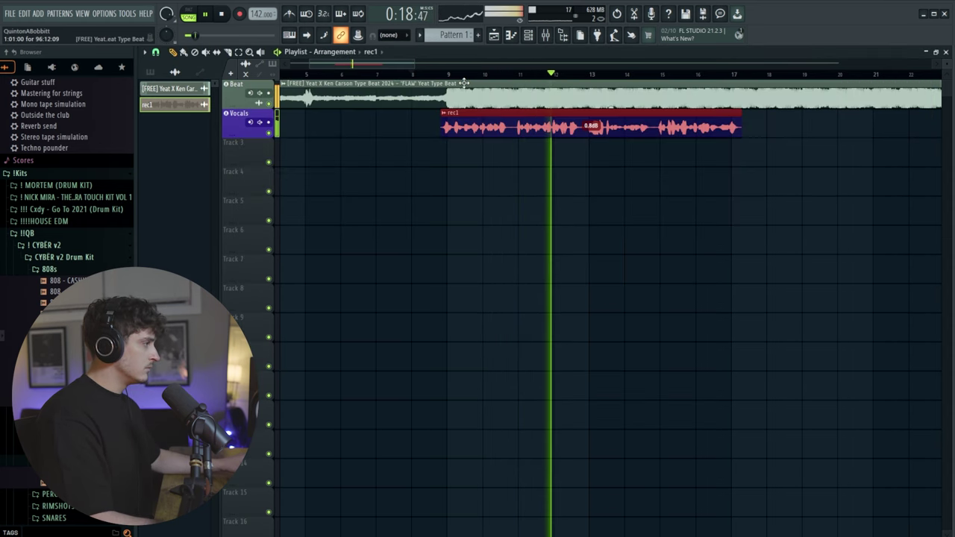
pyautogui.click(549, 37)
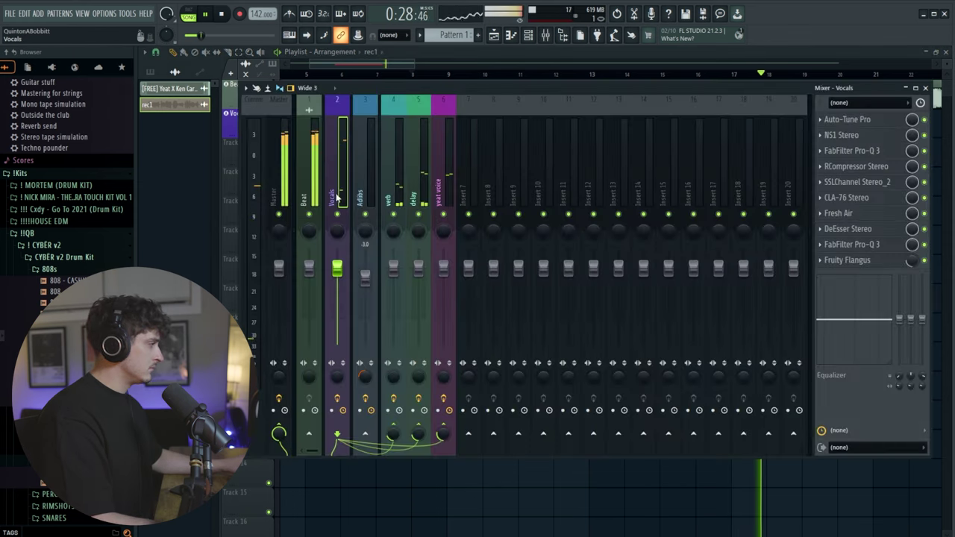